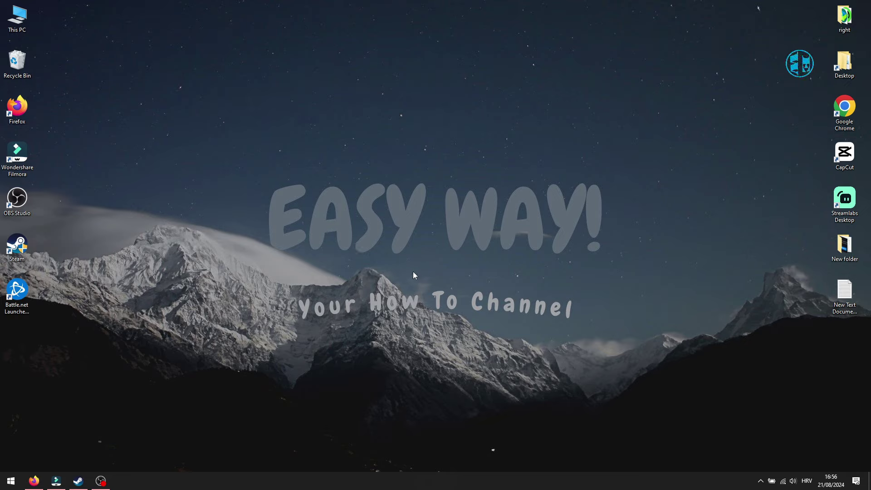
right_click(10, 481)
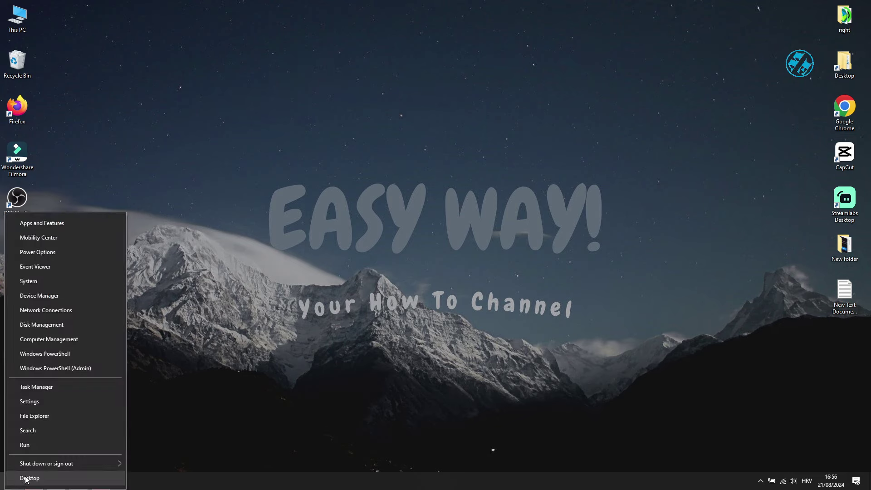
mouse_move(62, 464)
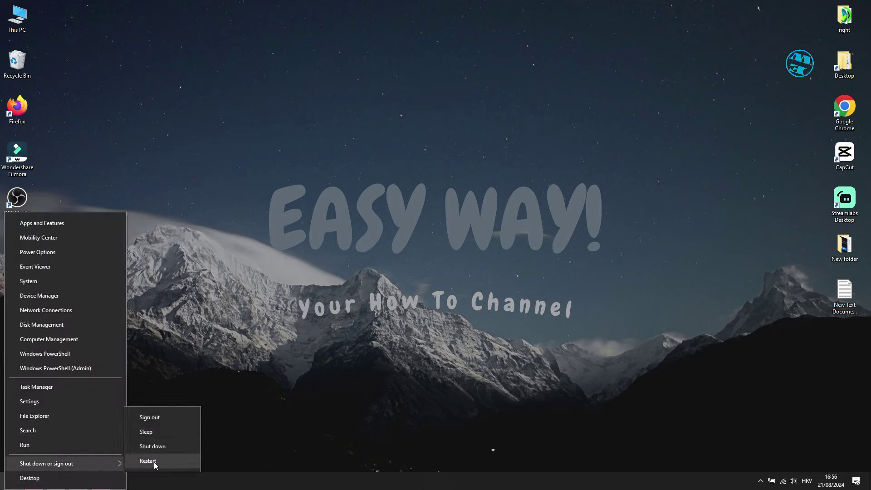
click(343, 348)
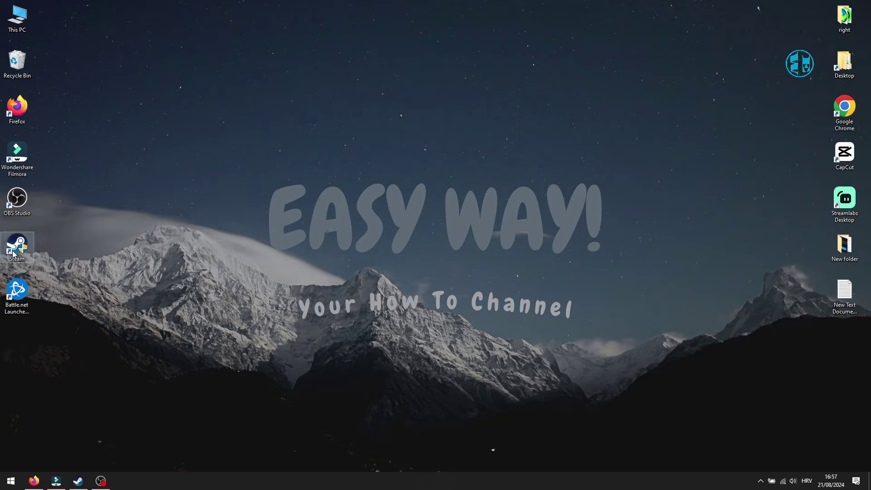
Move the Steam shortcut to the middle of the desktop and try to exit Steam from its notification-area icon.
drag(17, 247, 430, 253)
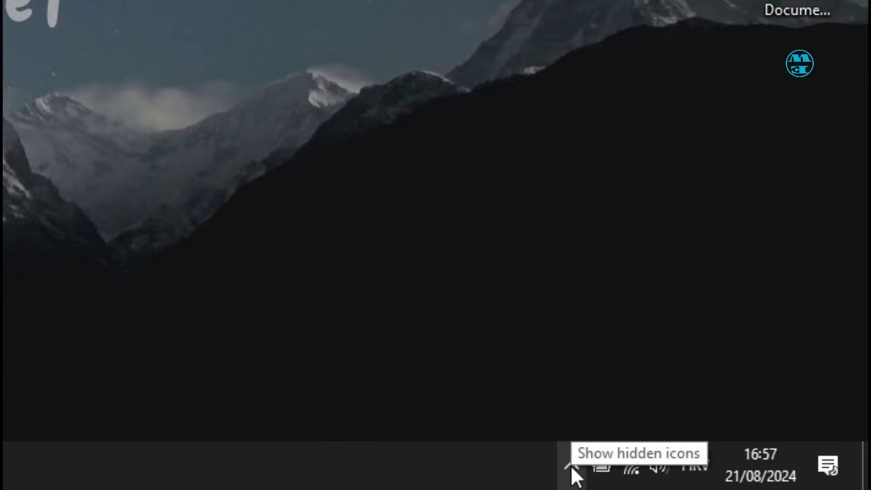
click(761, 482)
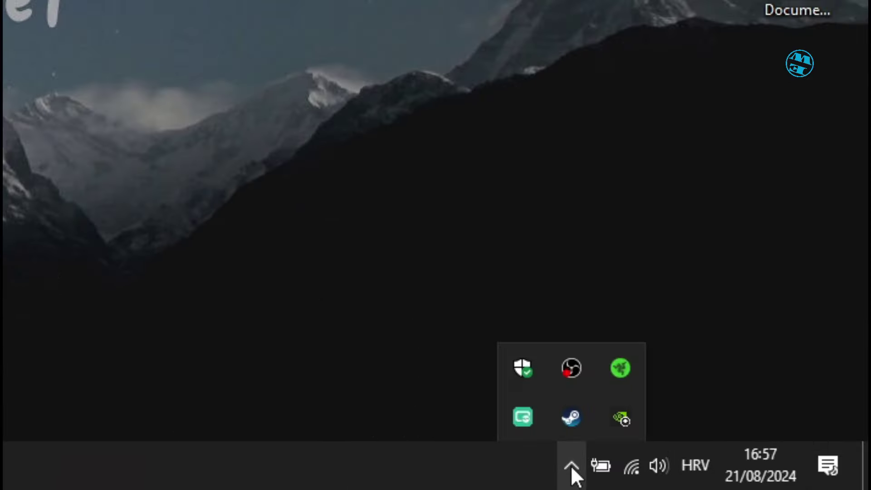
right_click(566, 415)
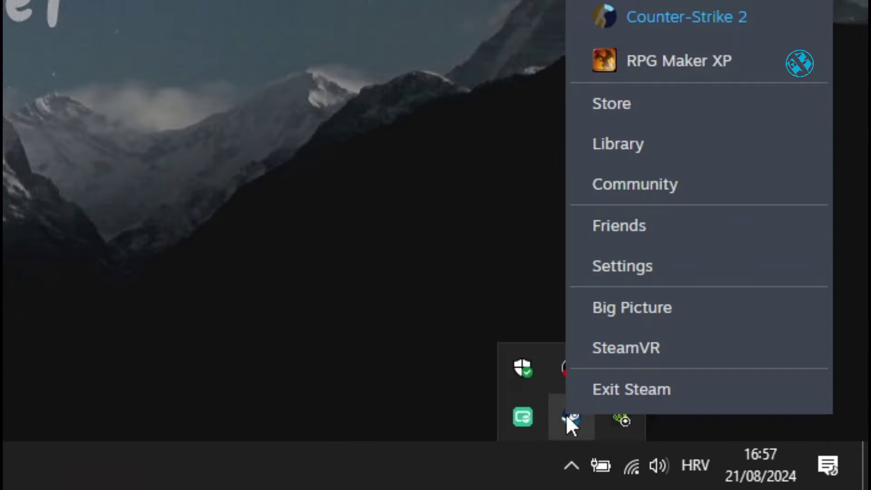
click(623, 390)
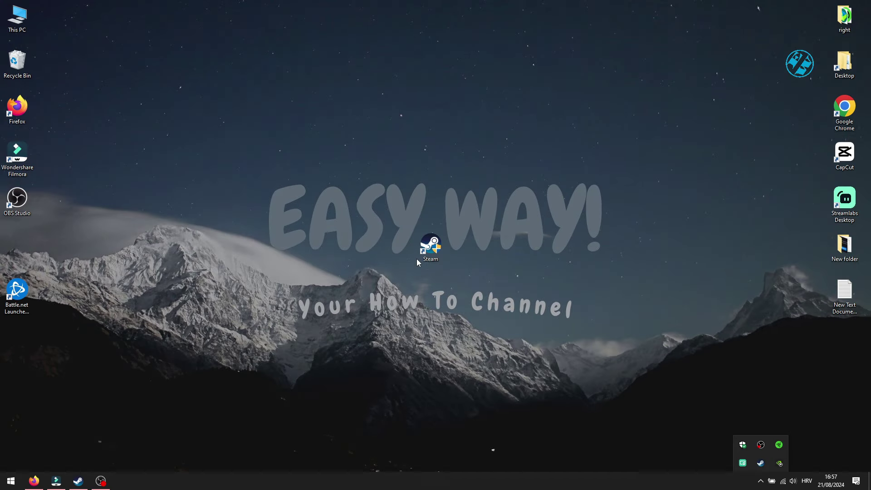
Check the Steam shortcut's compatibility properties for Run this program as an administrator and accept them.
right_click(430, 242)
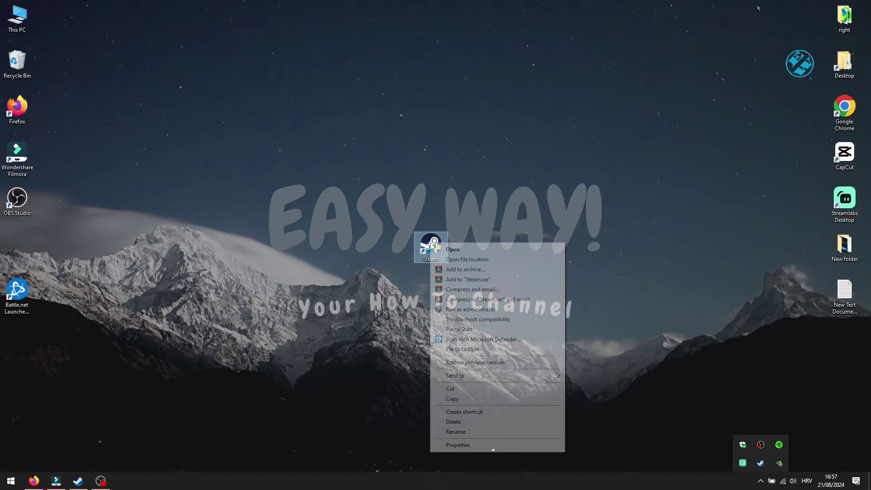
click(459, 445)
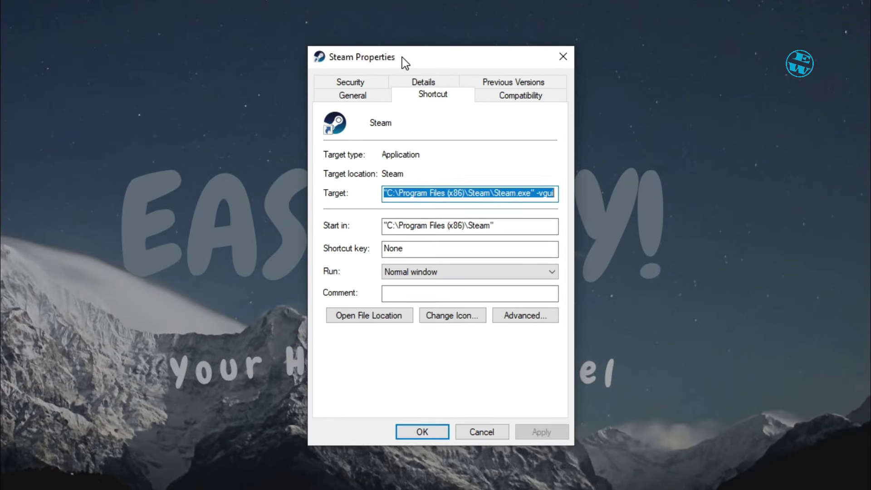
drag(402, 58, 402, 53)
click(499, 90)
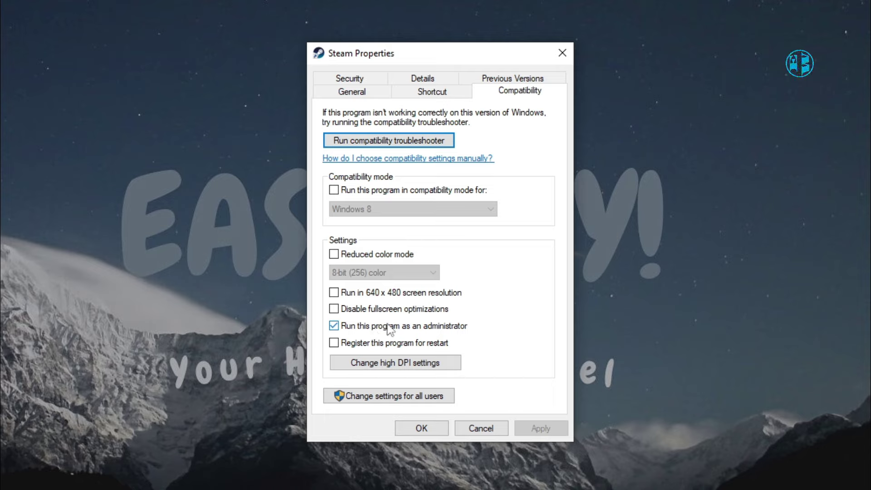
click(427, 431)
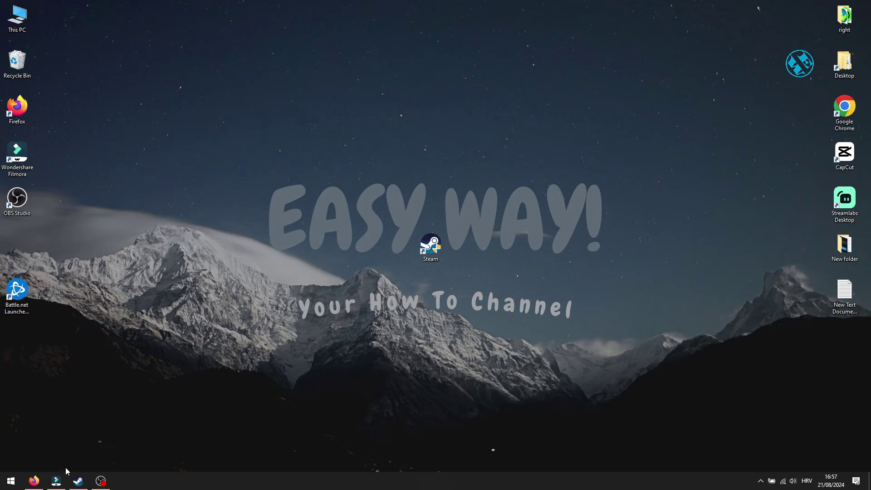
Switch to Steam, bring up the Clear Download Cache confirmation from the Downloads settings, cancel it and close the settings.
click(78, 481)
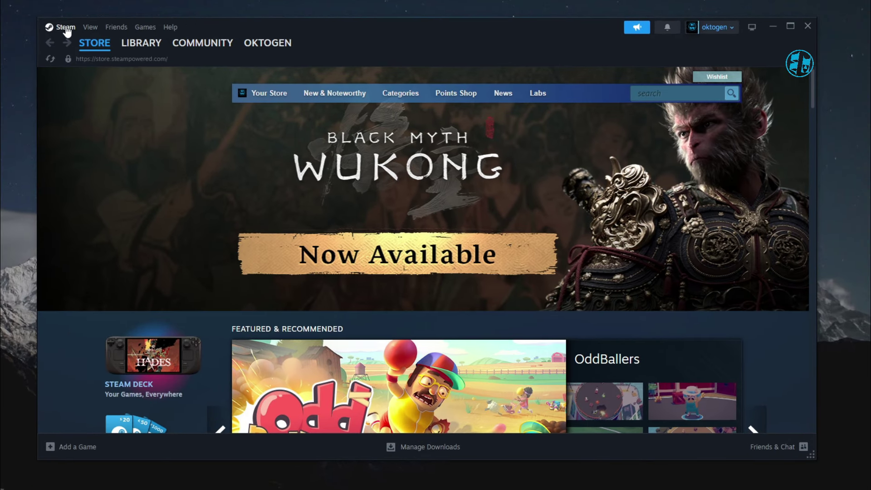
click(153, 58)
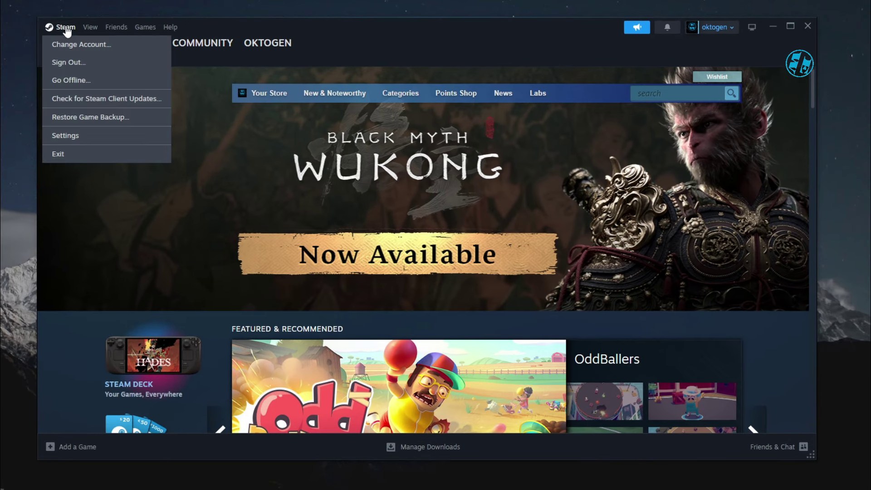
click(69, 139)
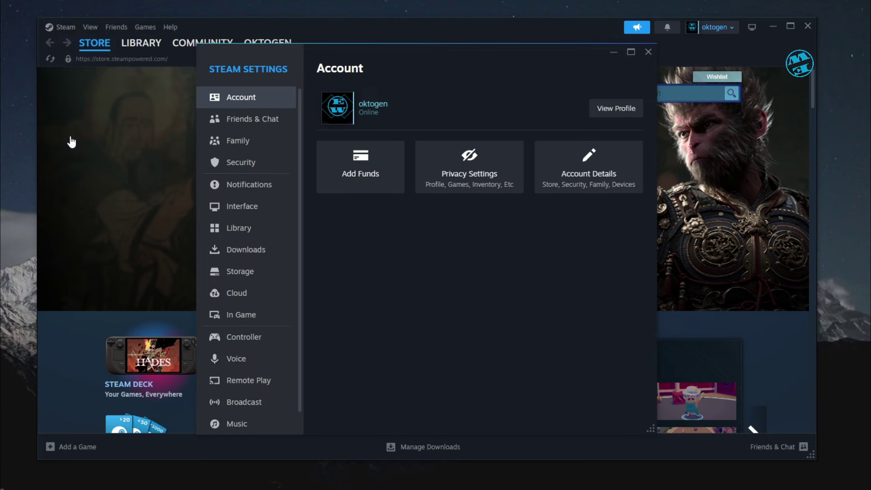
click(258, 252)
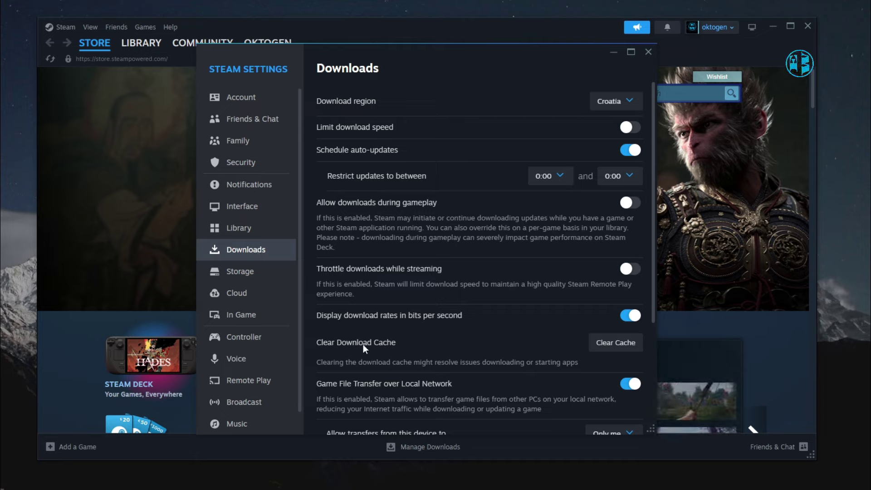
click(612, 344)
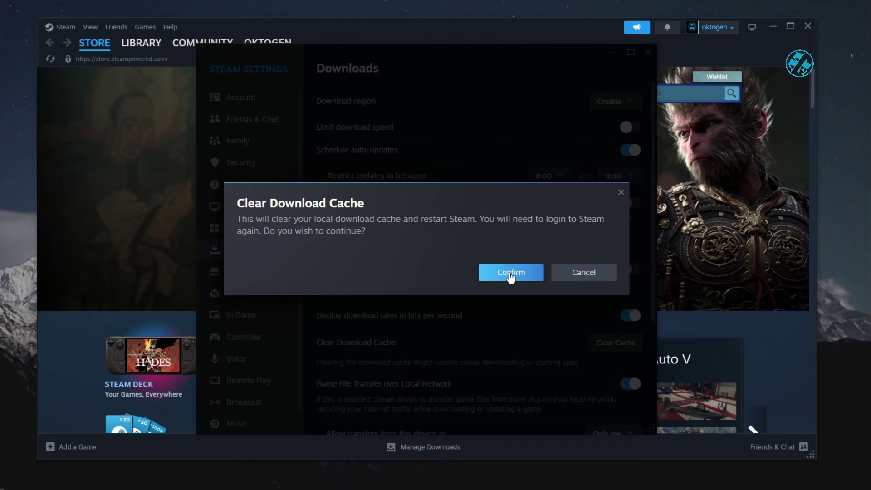
click(585, 275)
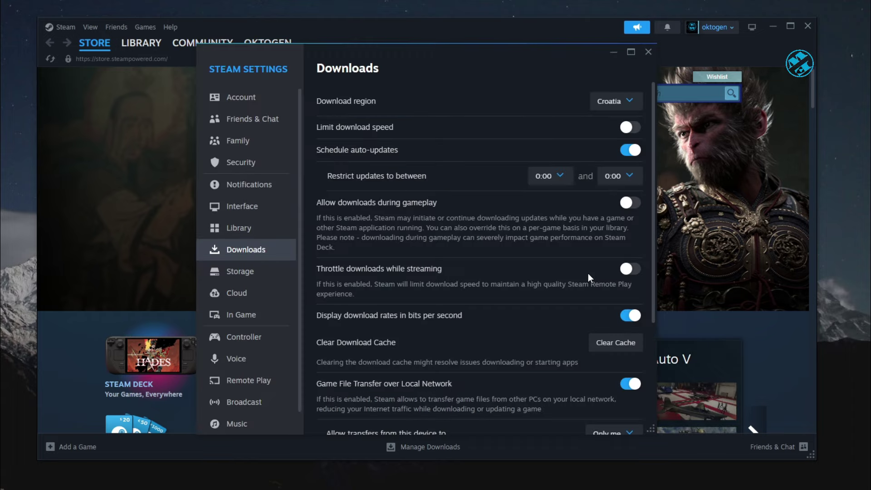
click(649, 52)
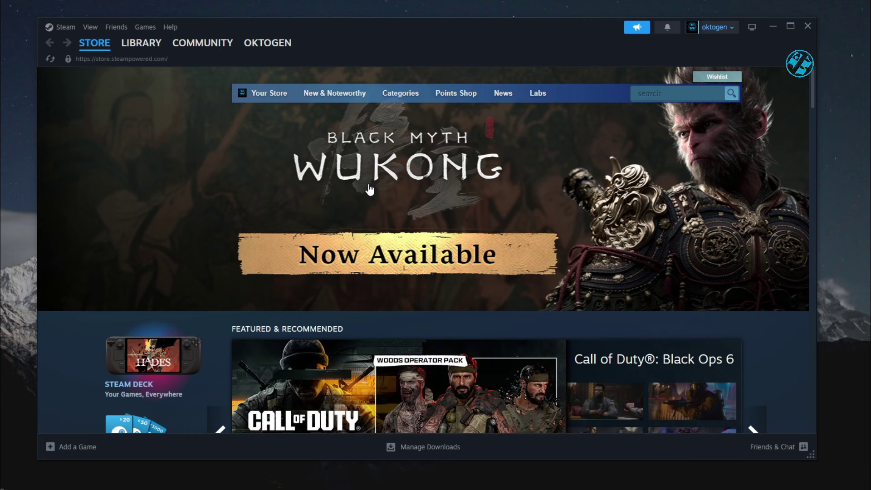
View the Repair Library option for Local Drive (C:) in Steam's Storage settings, dismiss it, and put the Steam windows away.
click(64, 27)
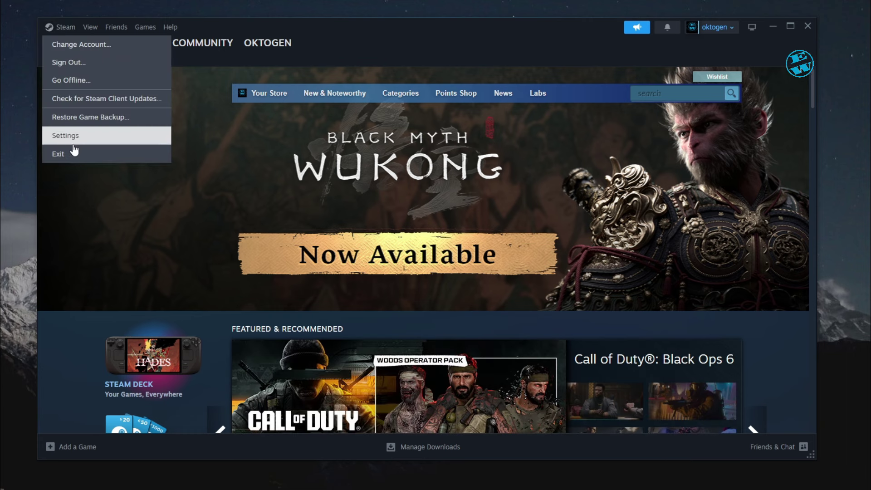
click(73, 142)
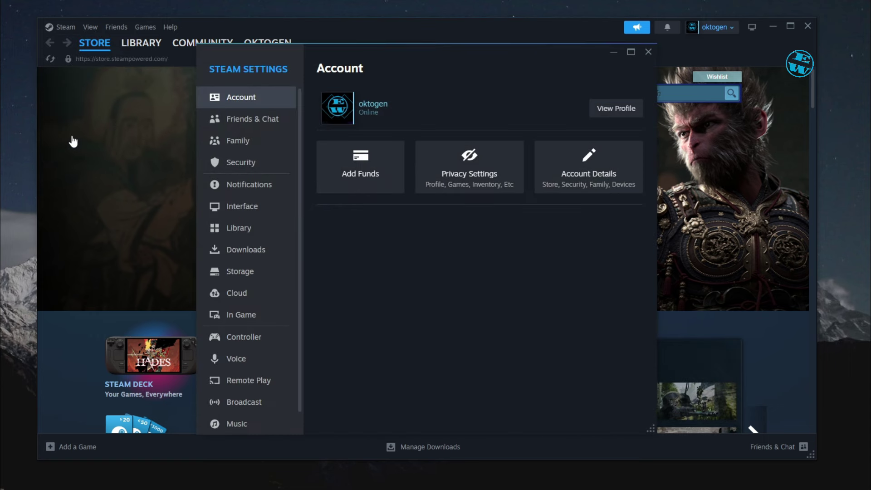
click(257, 277)
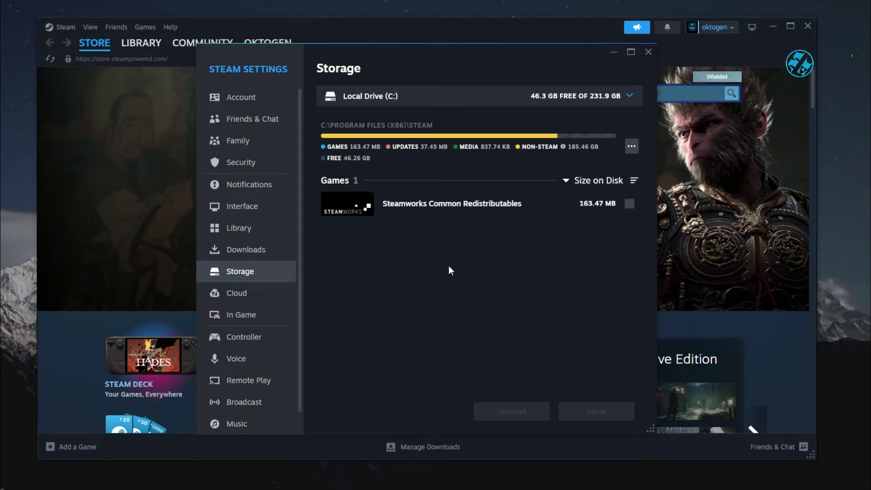
click(622, 96)
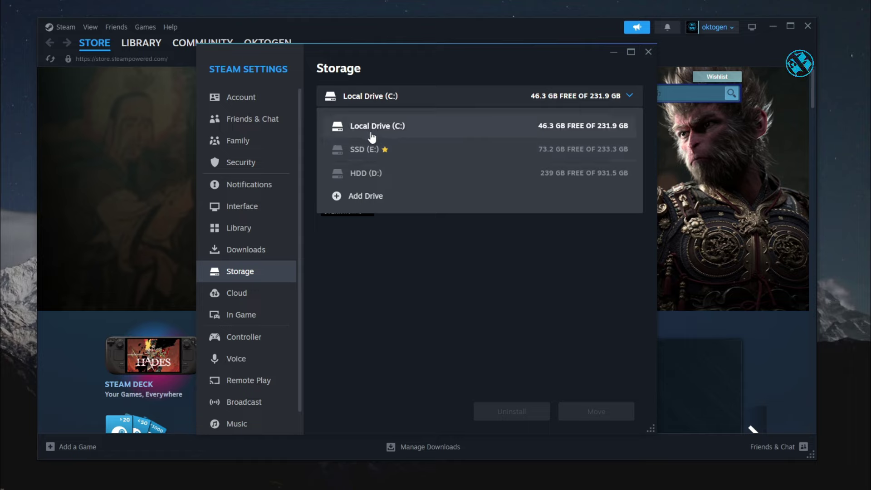
click(390, 131)
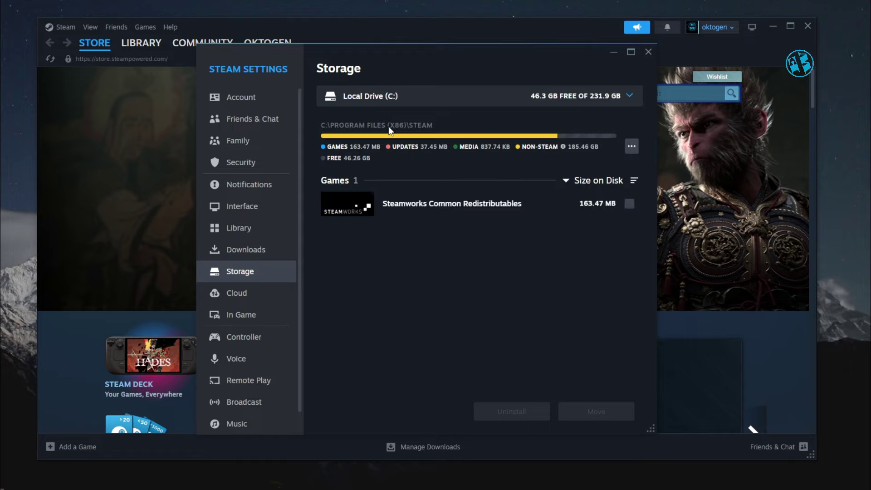
click(632, 148)
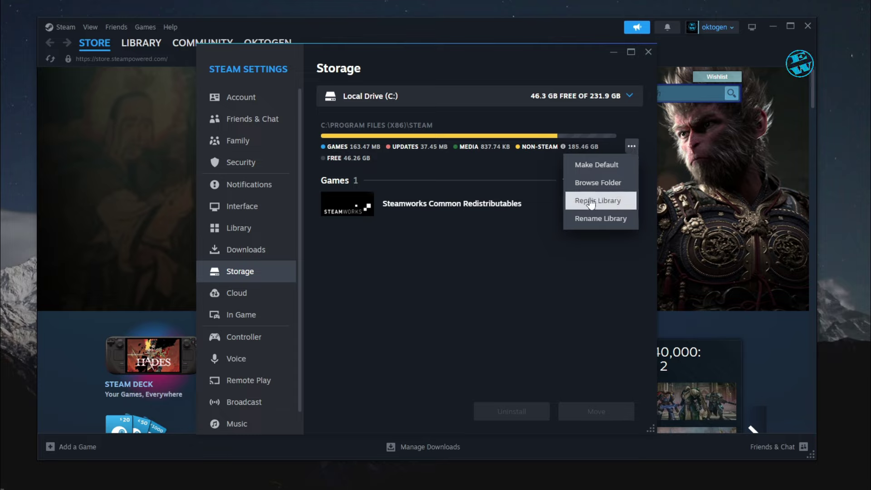
click(494, 285)
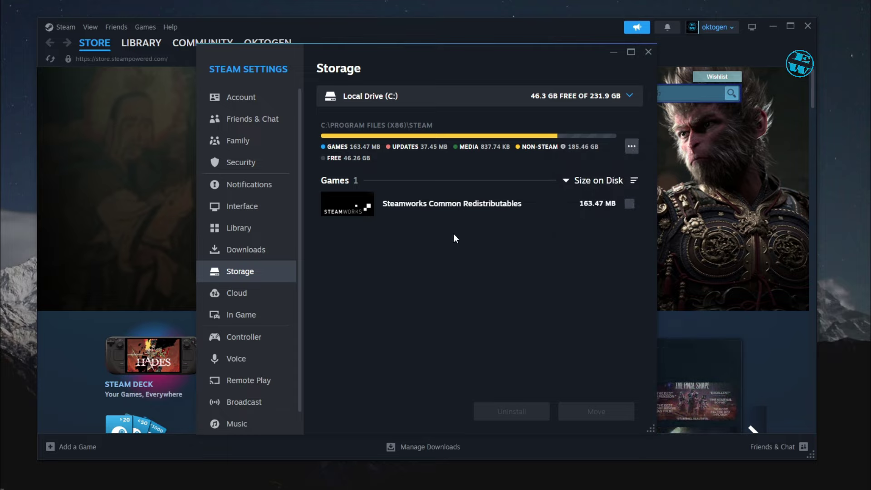
click(648, 52)
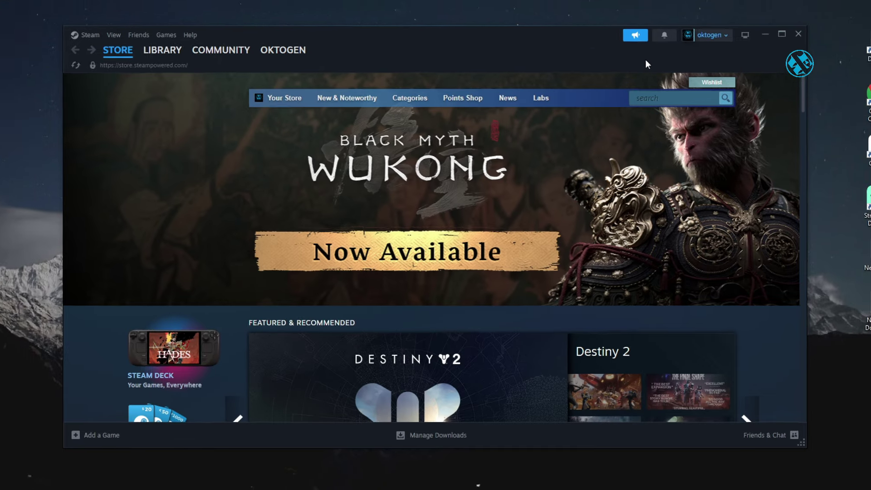
click(742, 55)
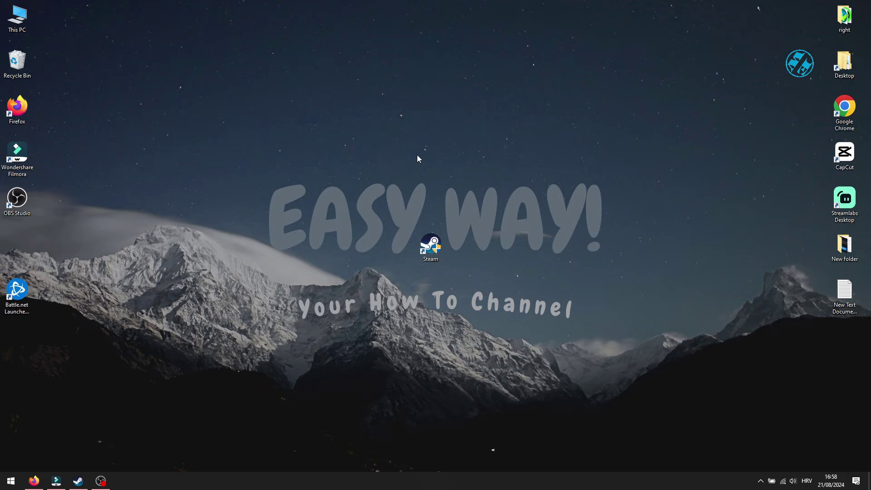
Search Windows for "windows defe", open Windows Defender Firewall and show the apps allowed through it.
key(super)
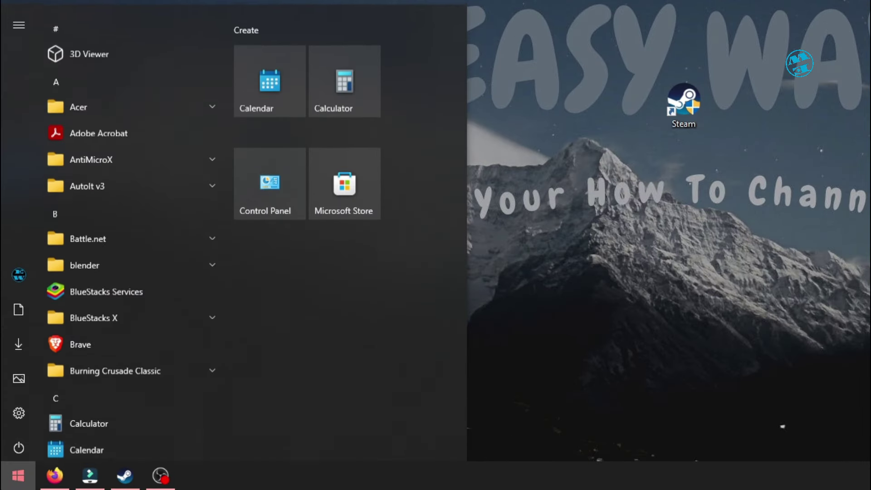
text(windows )
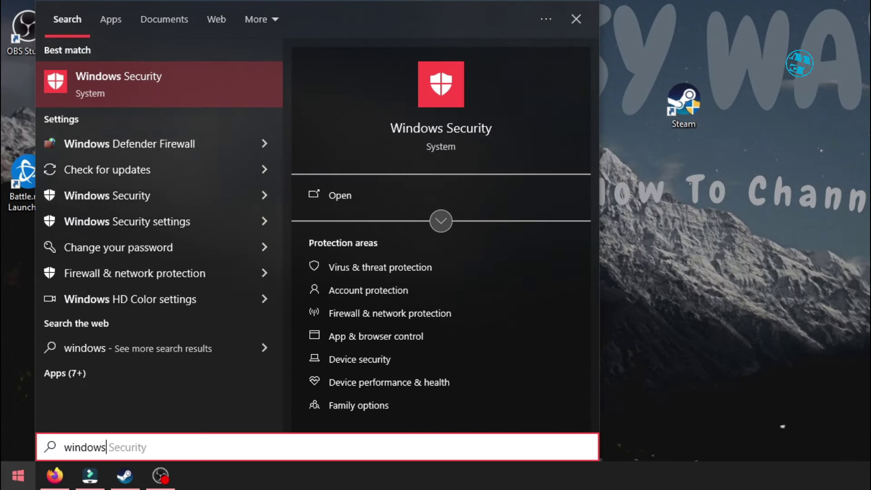
text(defe)
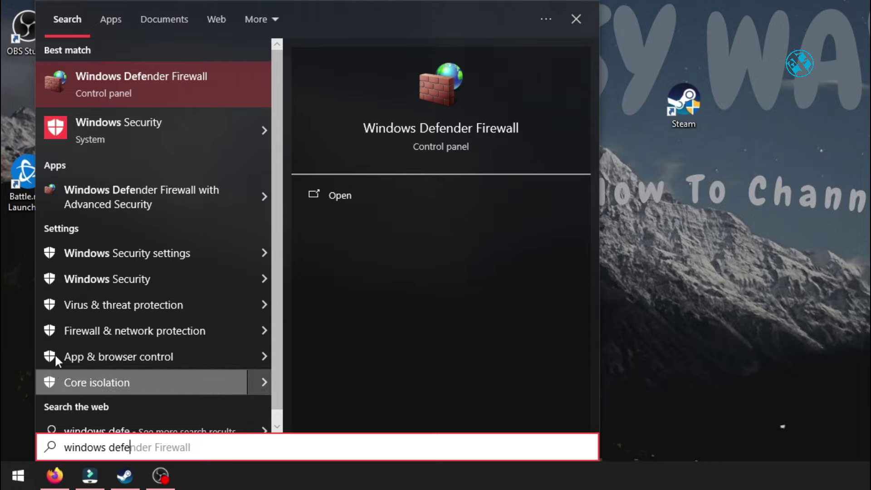
click(122, 91)
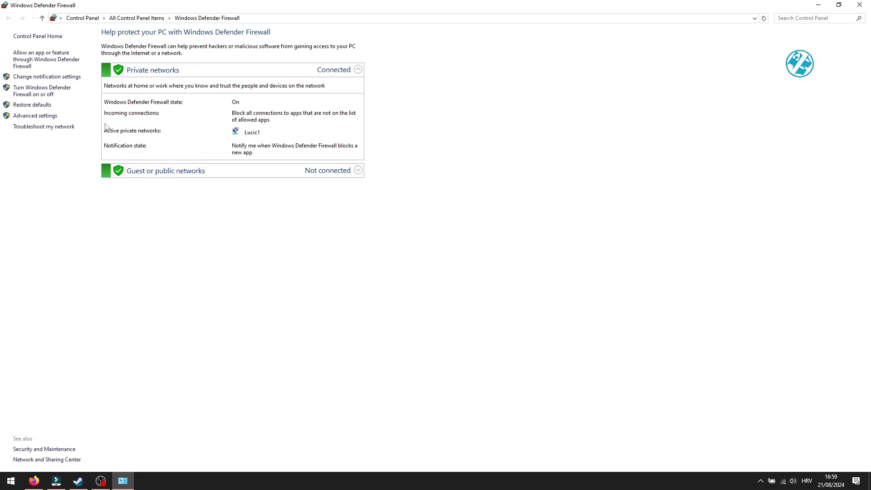
click(34, 56)
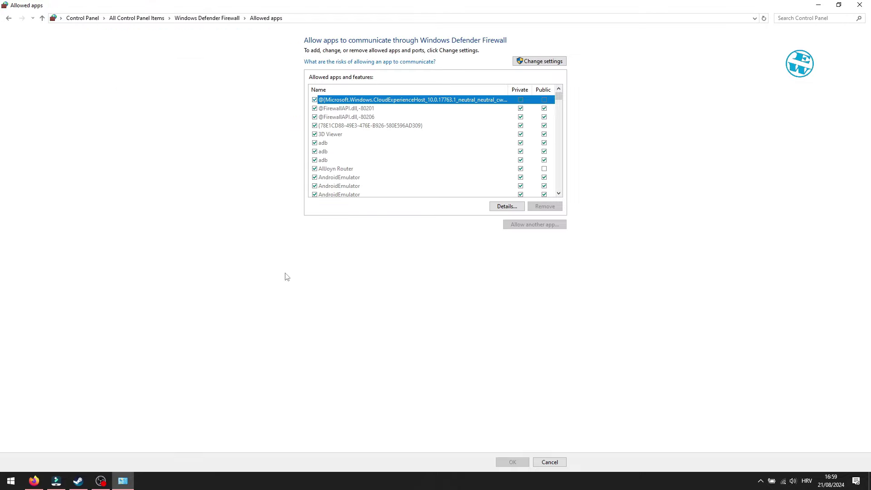
Find Steam in the allowed apps and features list and select its entry.
scroll(494, 144, down, 20)
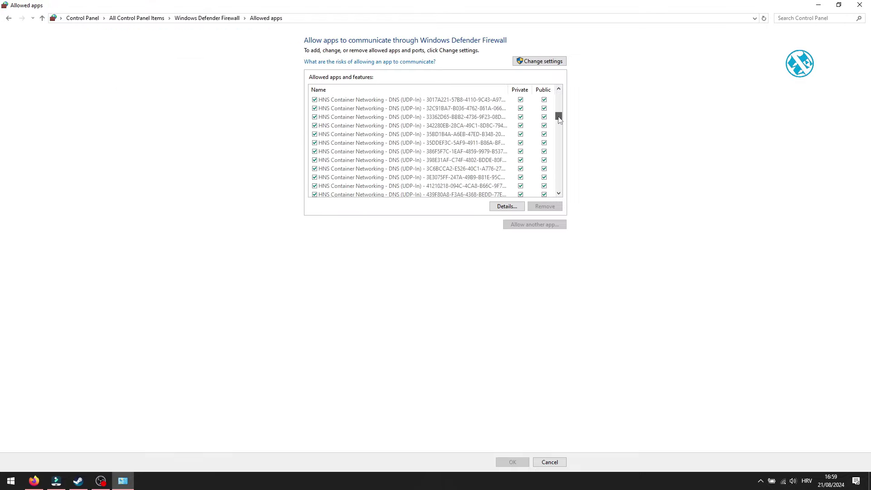
drag(556, 141, 556, 174)
scroll(379, 133, up, 1)
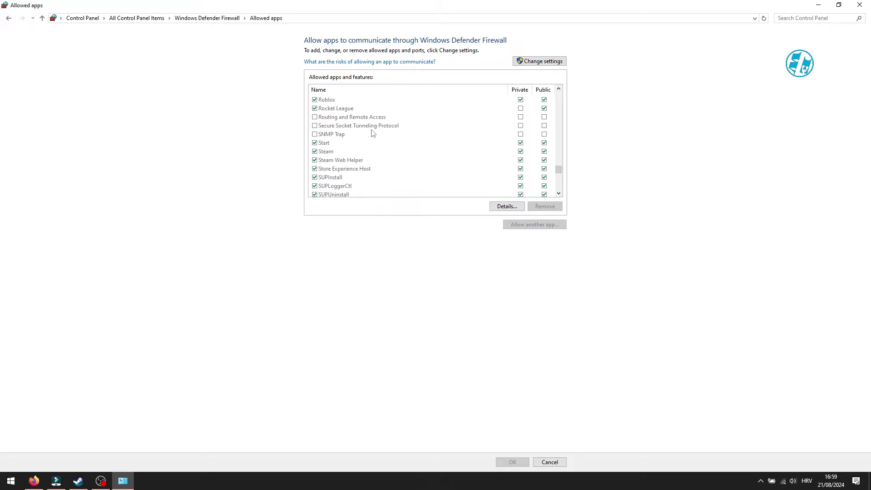
click(336, 154)
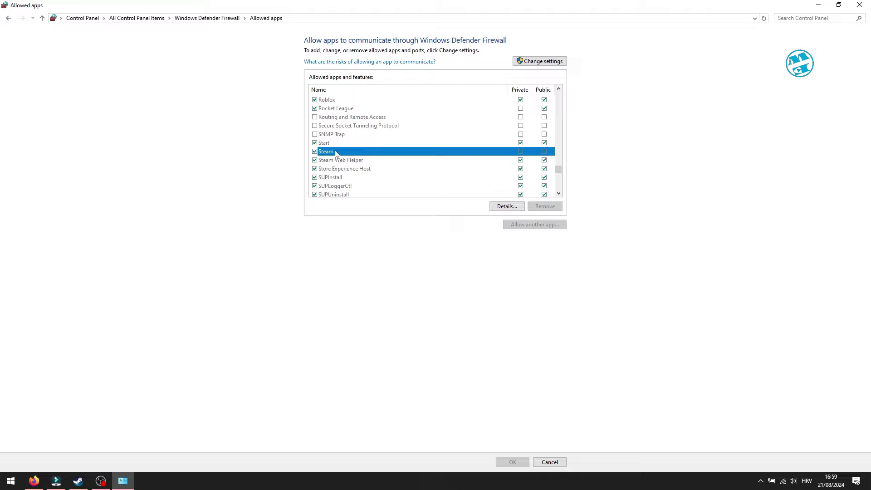
Unlock the allowed apps settings for changes, make sure Steam is ticked for Private networks, and accept its app details.
click(545, 154)
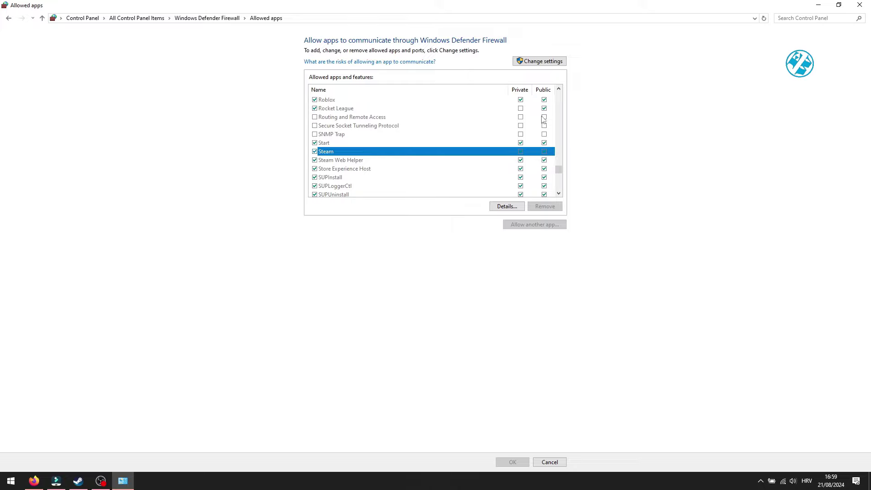
click(539, 61)
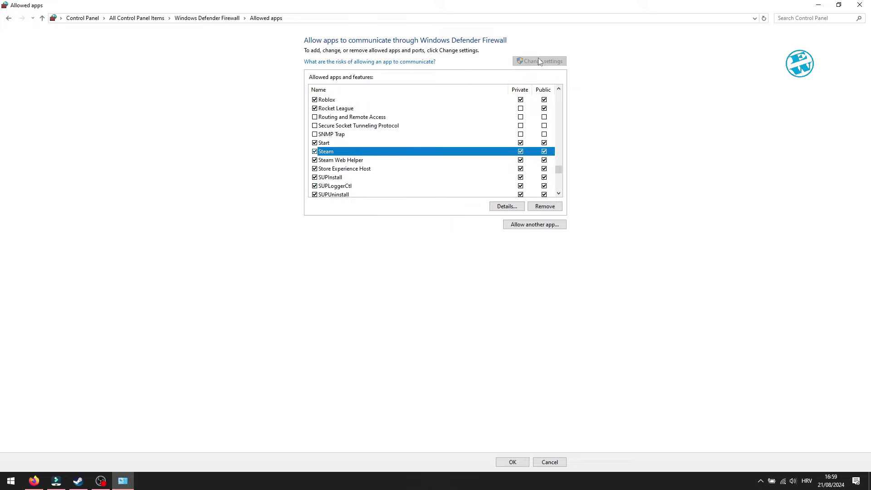
click(521, 152)
double_click(521, 152)
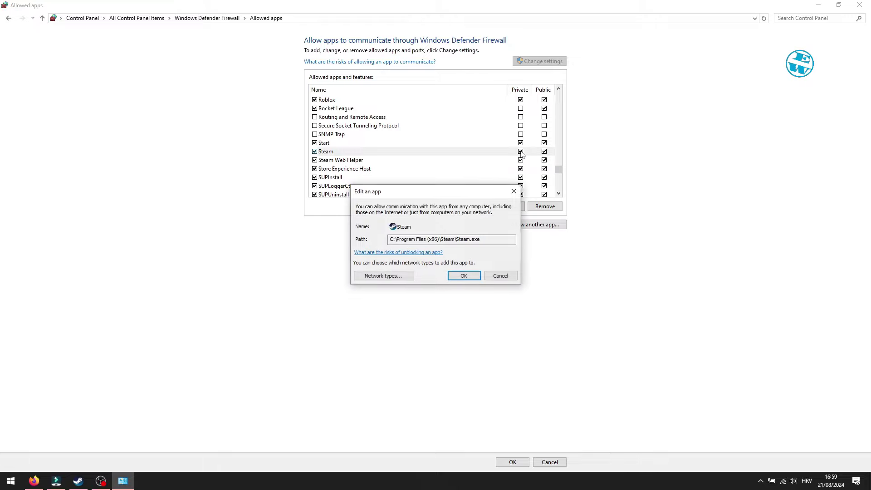
click(467, 275)
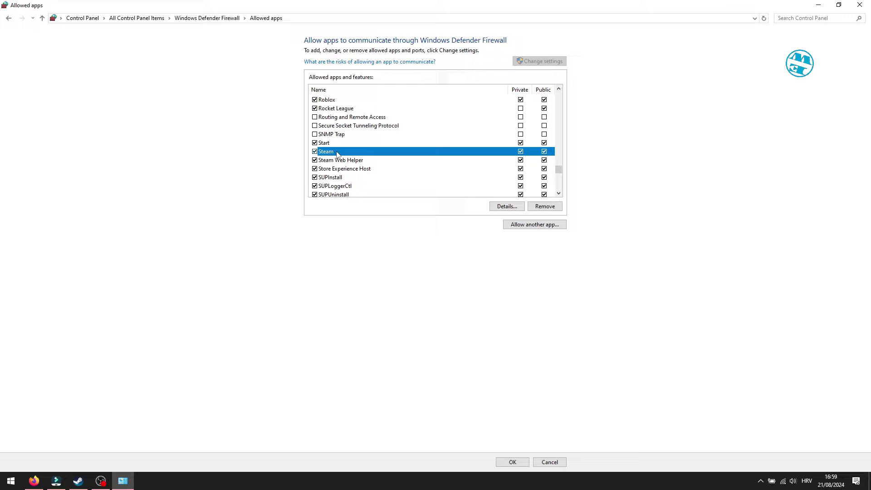
Start allowing another app through the firewall and browse to the Steam folder in Program Files (x86) on Local Disk (C:).
click(536, 226)
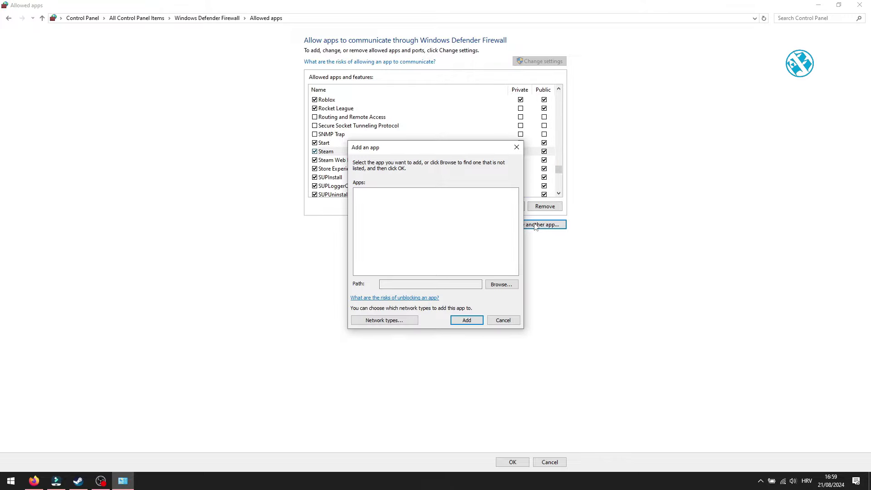
click(501, 285)
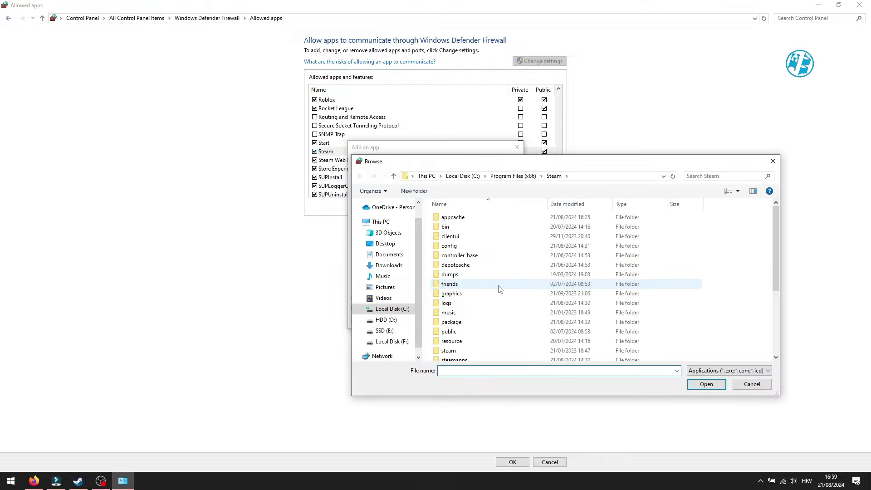
click(389, 309)
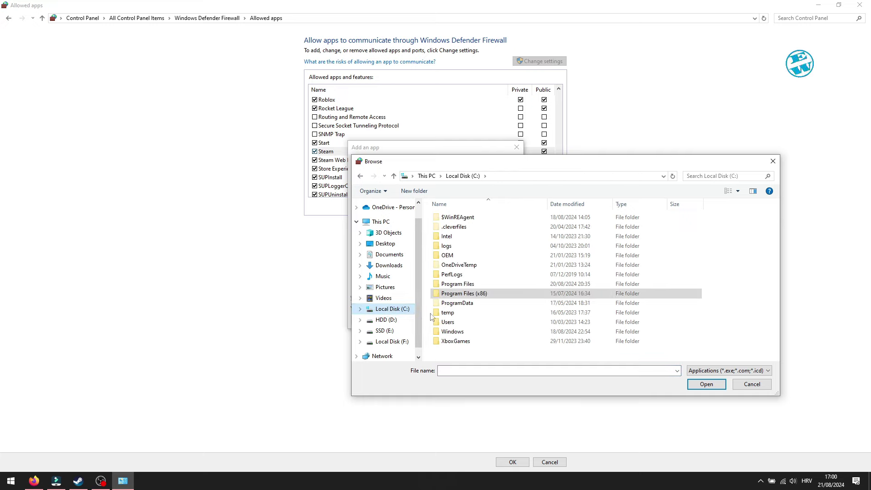
double_click(469, 294)
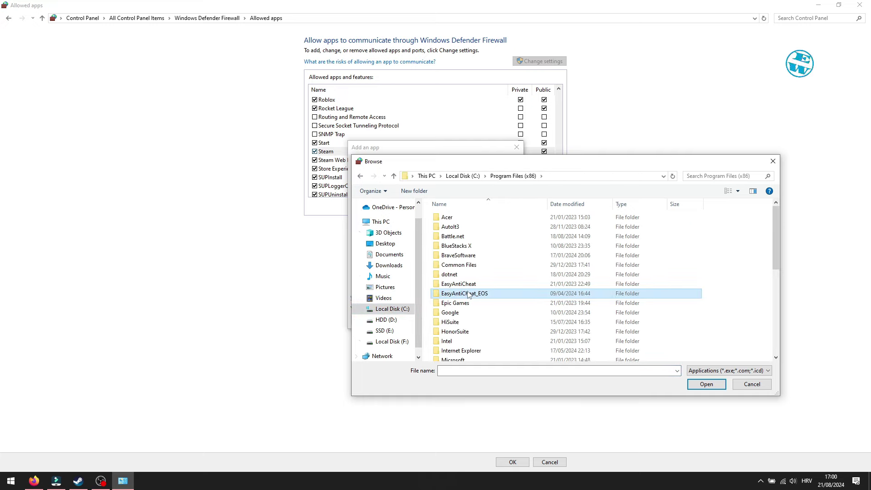
scroll(469, 294, down, 10)
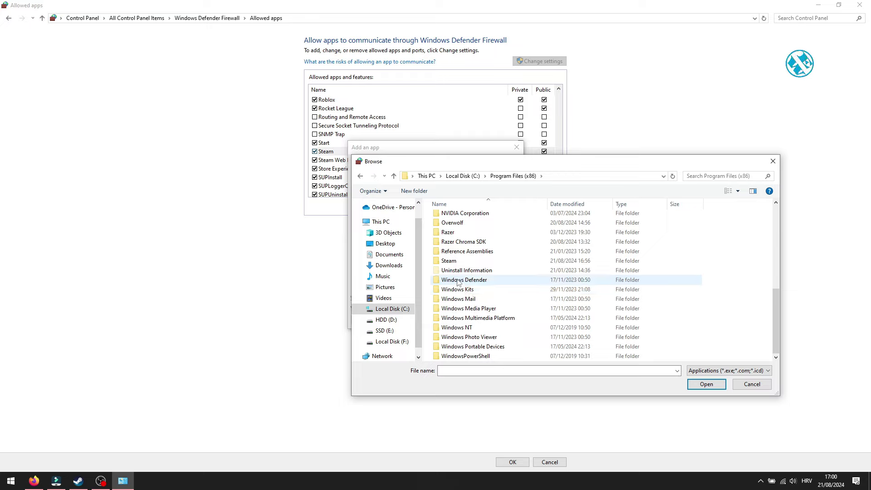
double_click(457, 262)
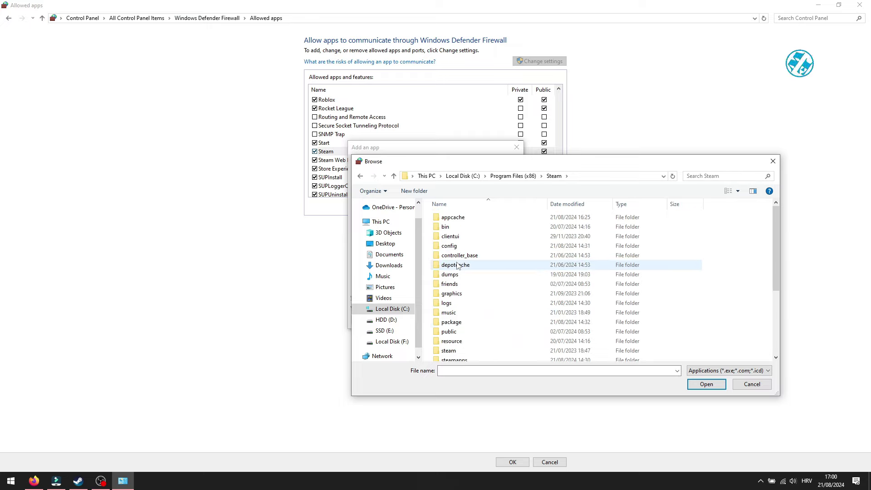
Try to add the steam application to the firewall's allowed apps, then dismiss the dialogs and close the Allowed apps window.
scroll(456, 265, down, 4)
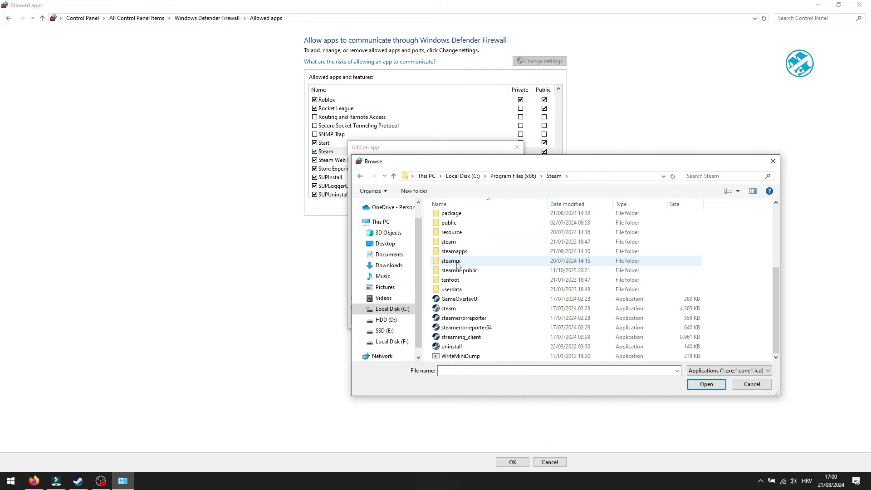
click(450, 308)
double_click(449, 309)
click(466, 322)
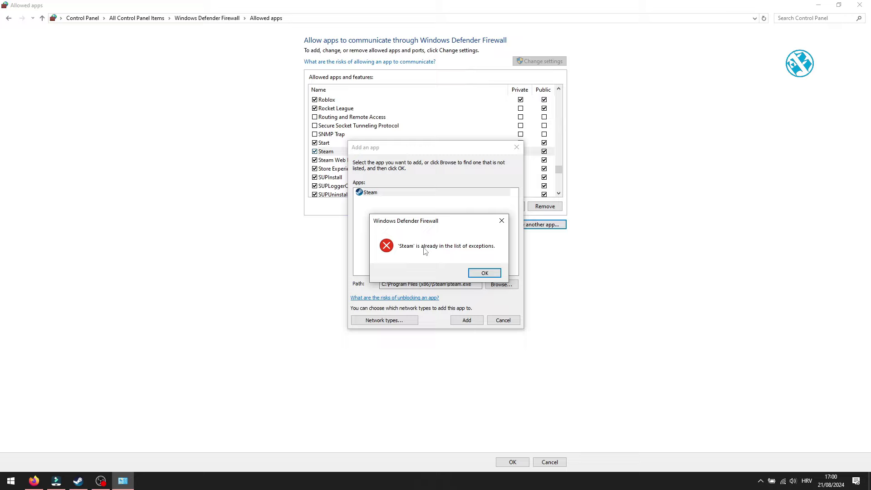
click(484, 274)
click(516, 148)
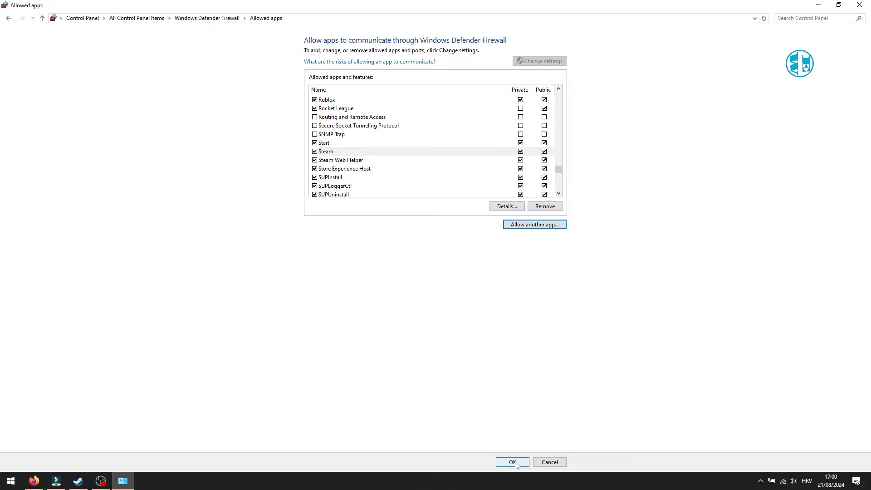
click(860, 4)
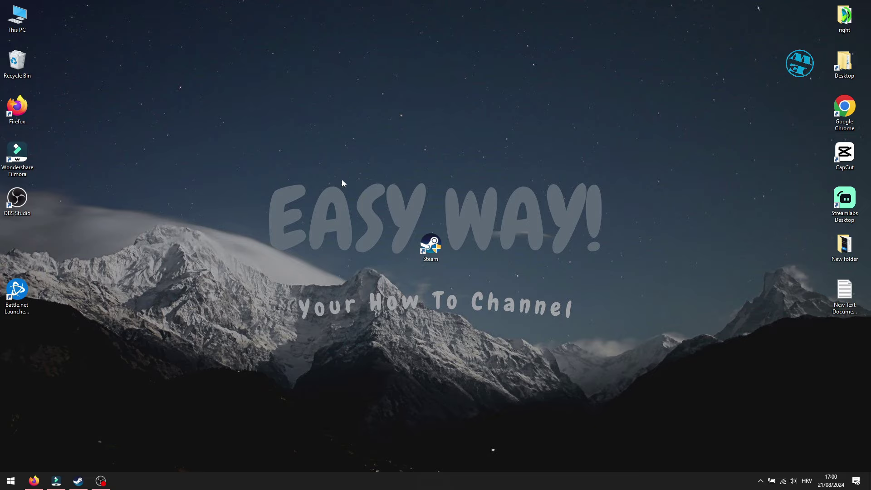
View the drives in This PC, close it, and move the Steam desktop shortcut between OBS Studio and Battle.net.
double_click(17, 17)
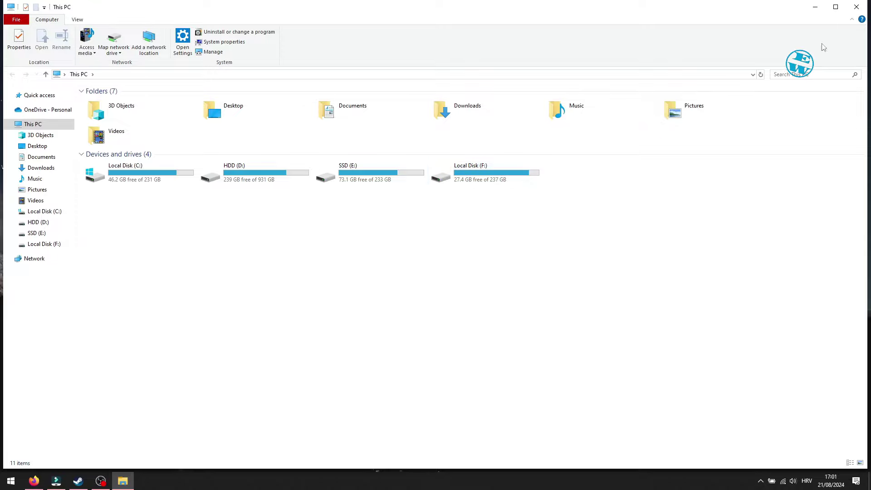
click(857, 6)
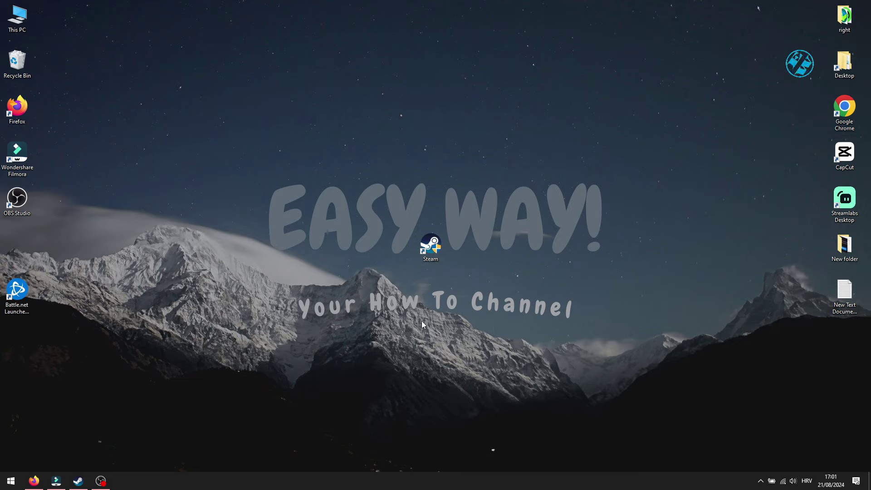
drag(431, 247, 31, 249)
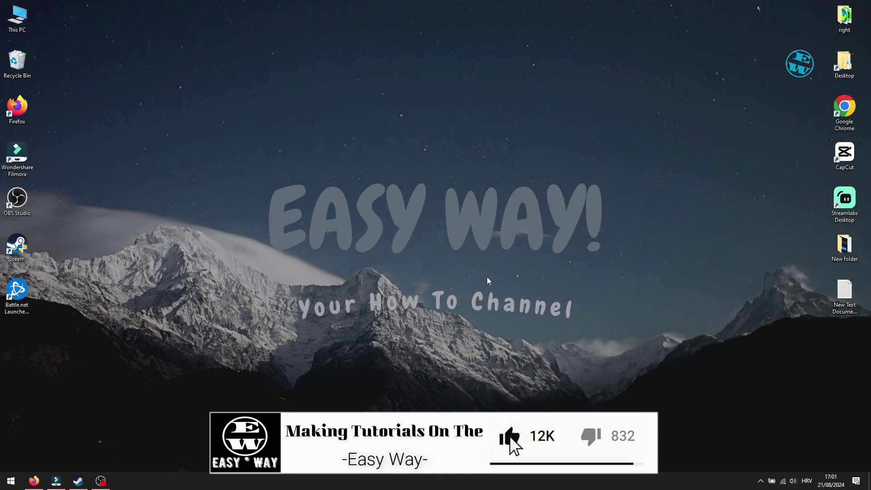